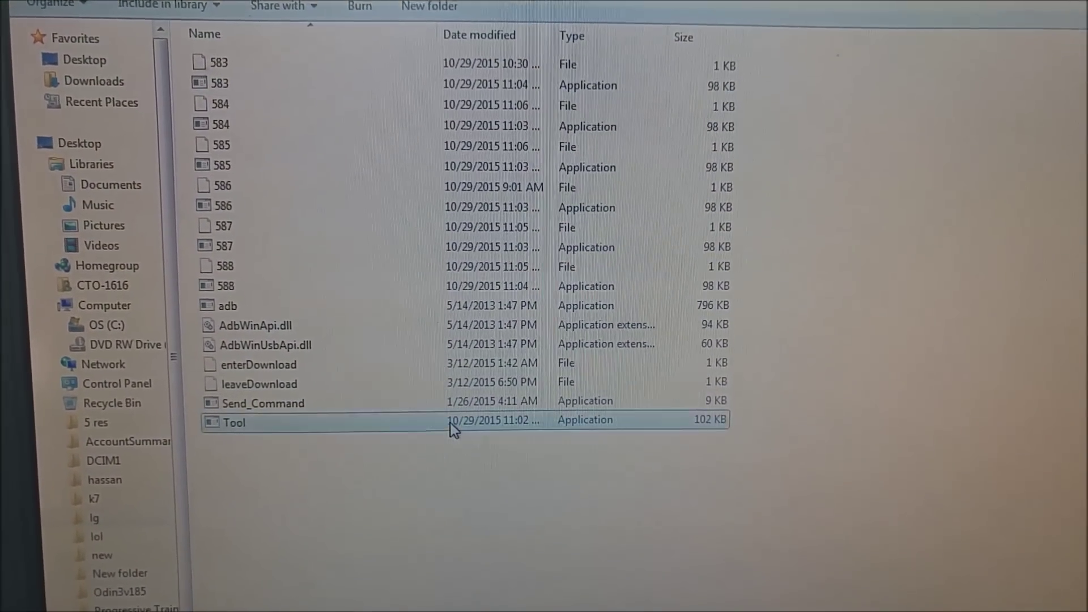
Launch Tool.exe, allow it past the security warning, and move its console window into view
double_click(451, 426)
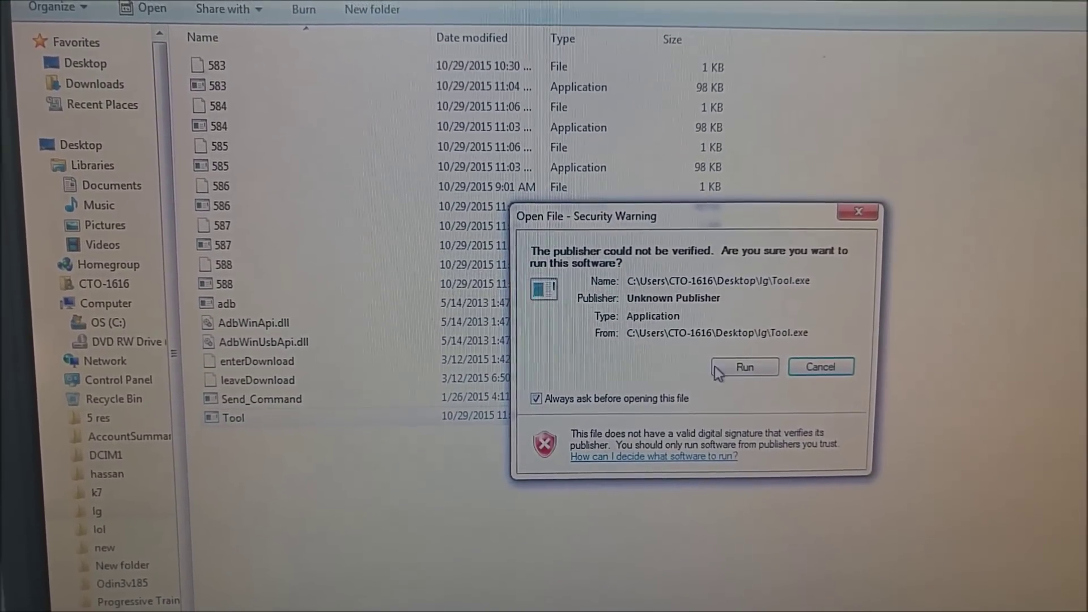
click(753, 364)
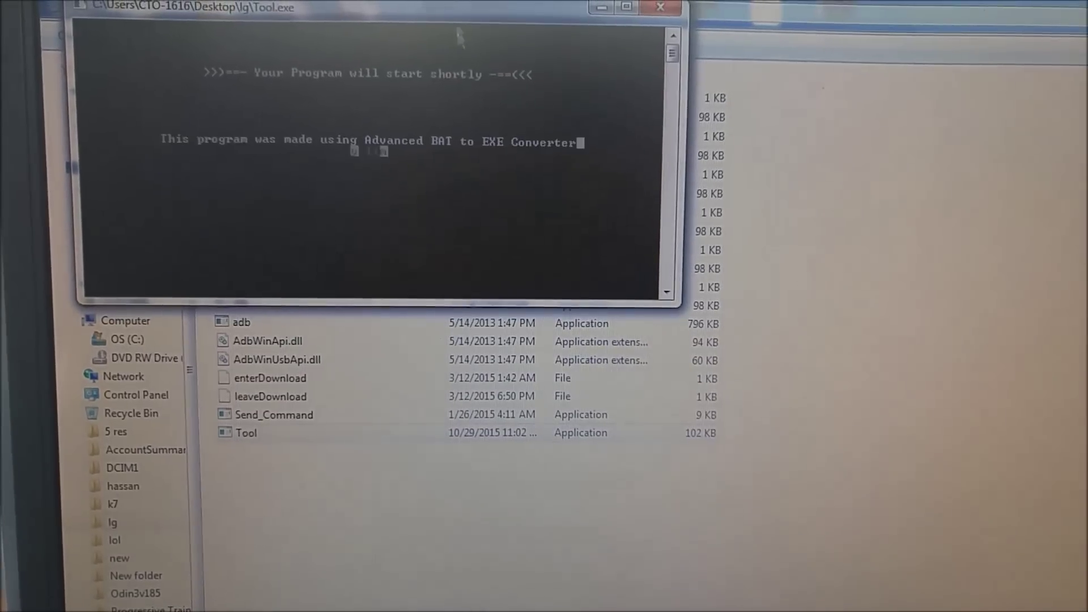
drag(448, 20, 633, 116)
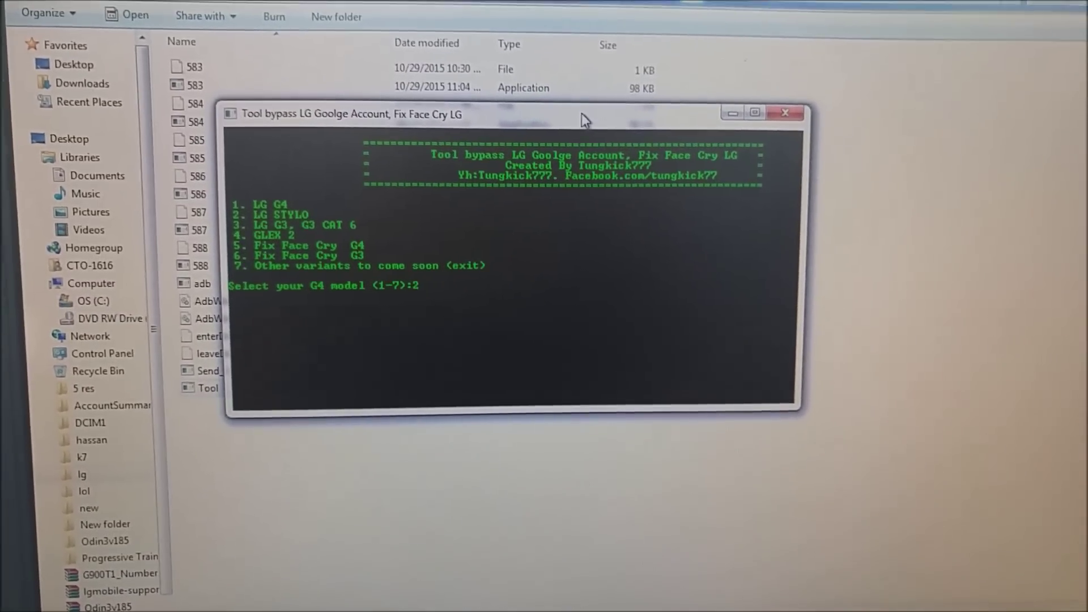
text(2)
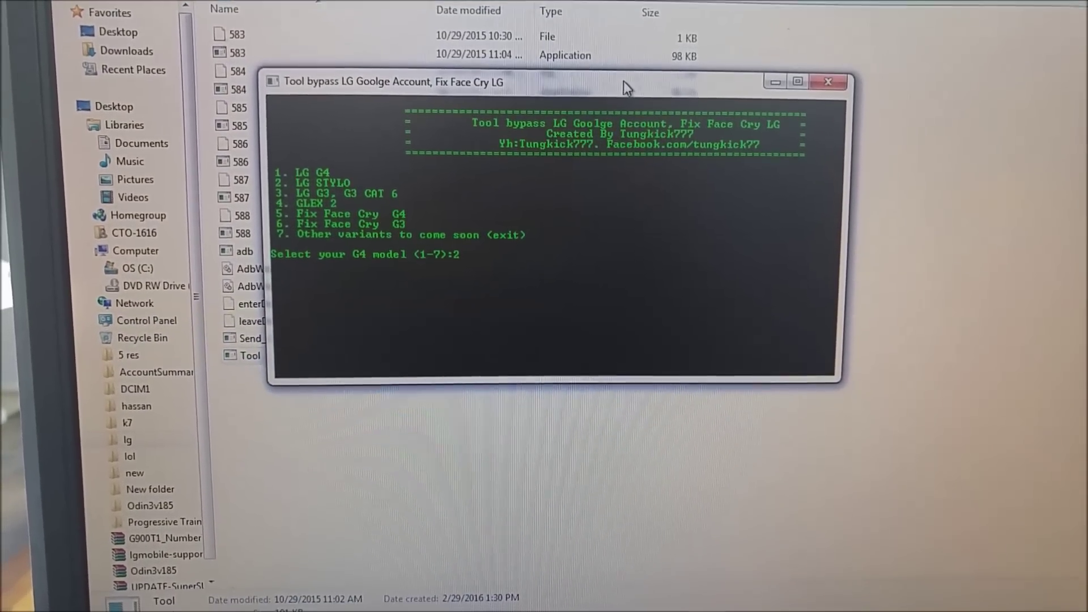
Run the LG STYLO (option 2) bypass and exit the console once it reports Done
key(Return)
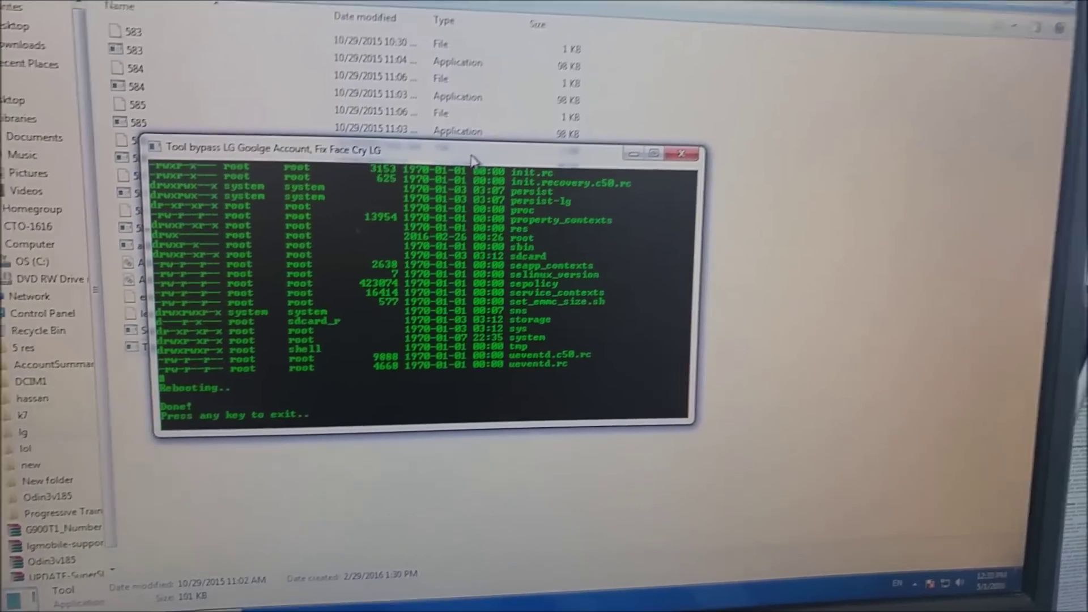
key(Return)
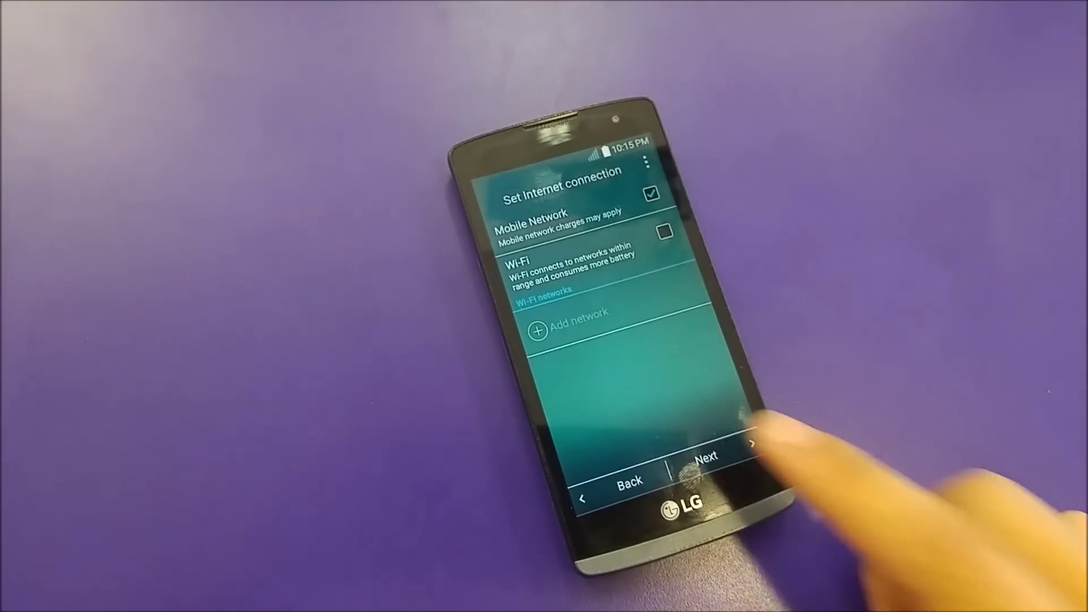
Skip the Wi-Fi connection and the Protect your phone screen-lock setup
click(752, 442)
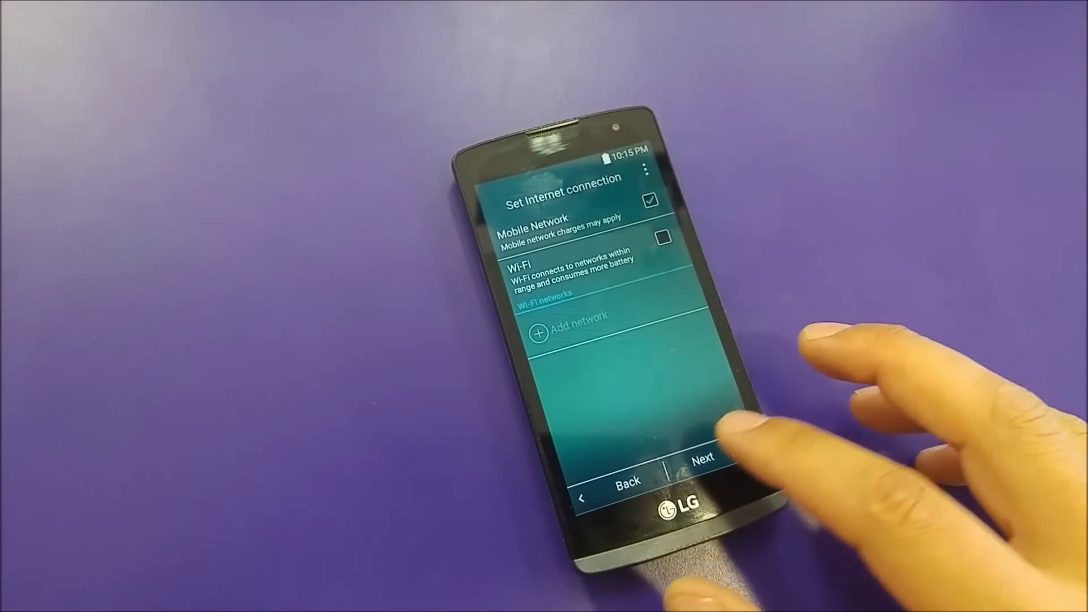
click(698, 425)
click(668, 355)
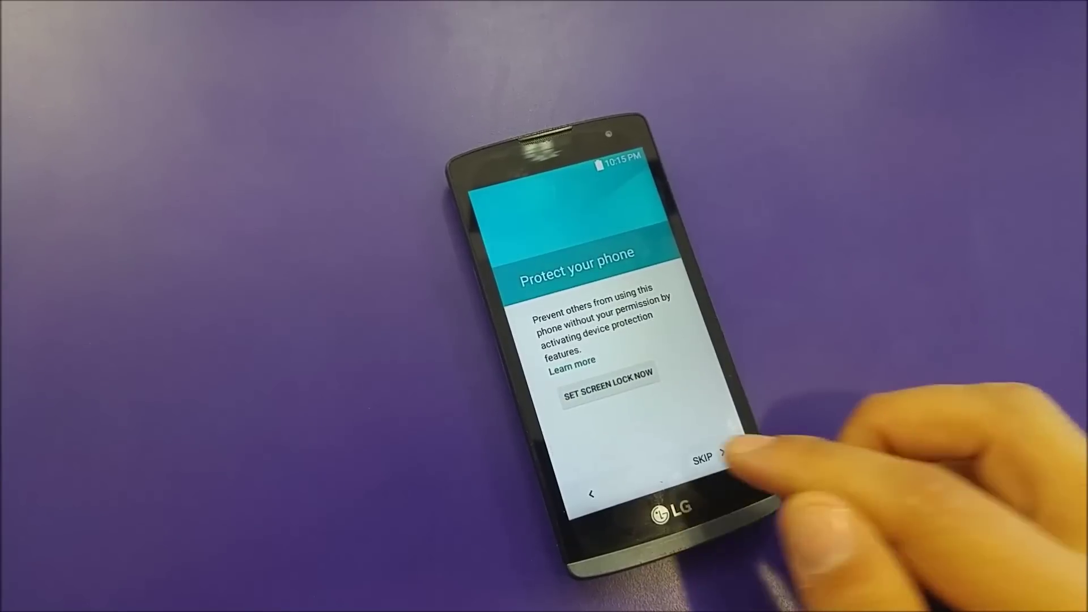
click(662, 341)
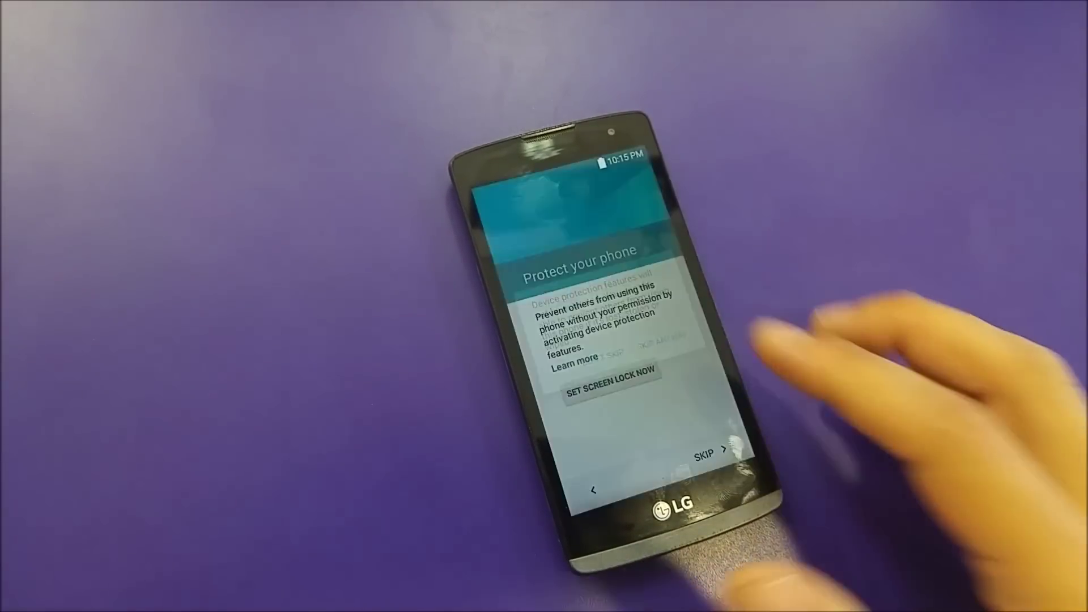